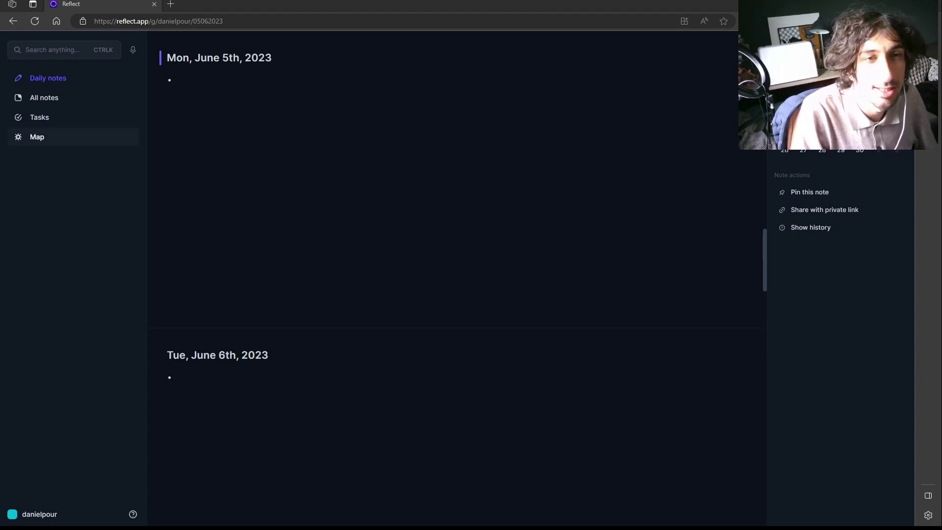
Tour Reflect's note graph, tasks page and all-notes list, returning to the June 5th daily note
left_click(39, 139)
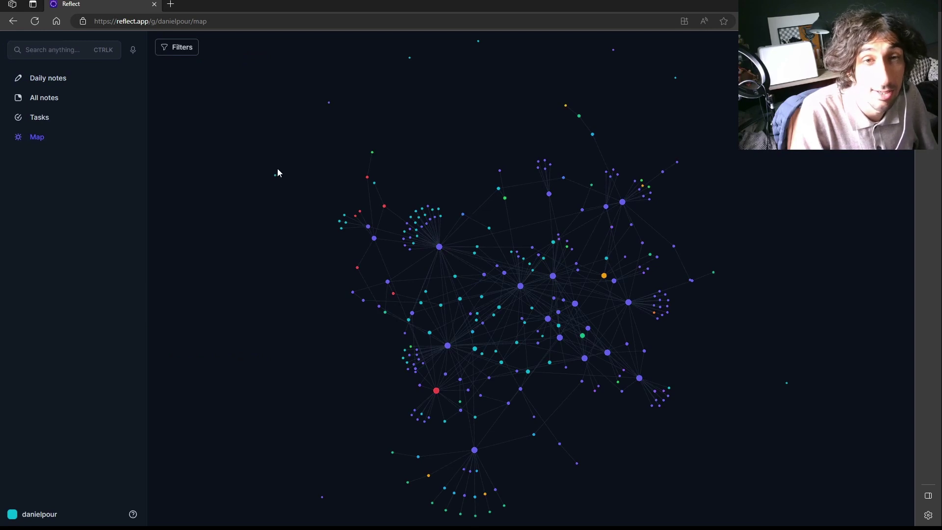
left_click(30, 116)
left_click(46, 137)
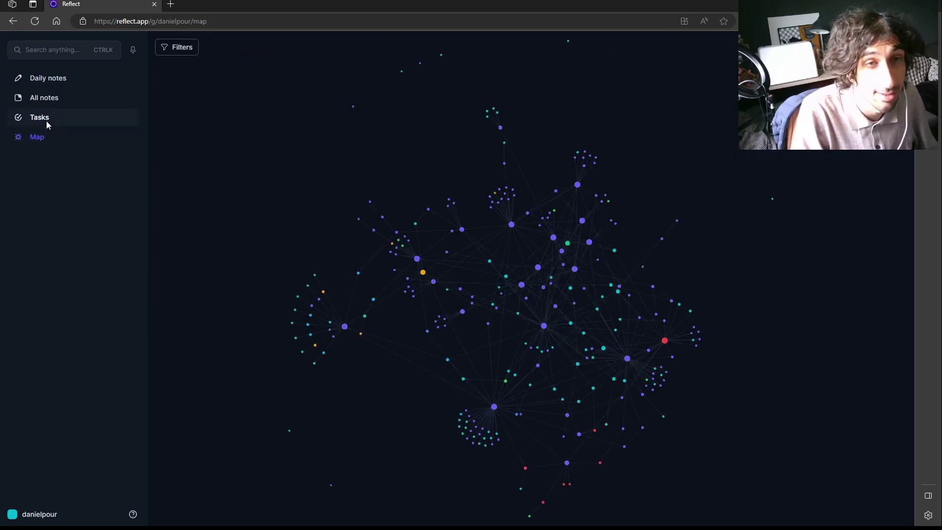
left_click(49, 117)
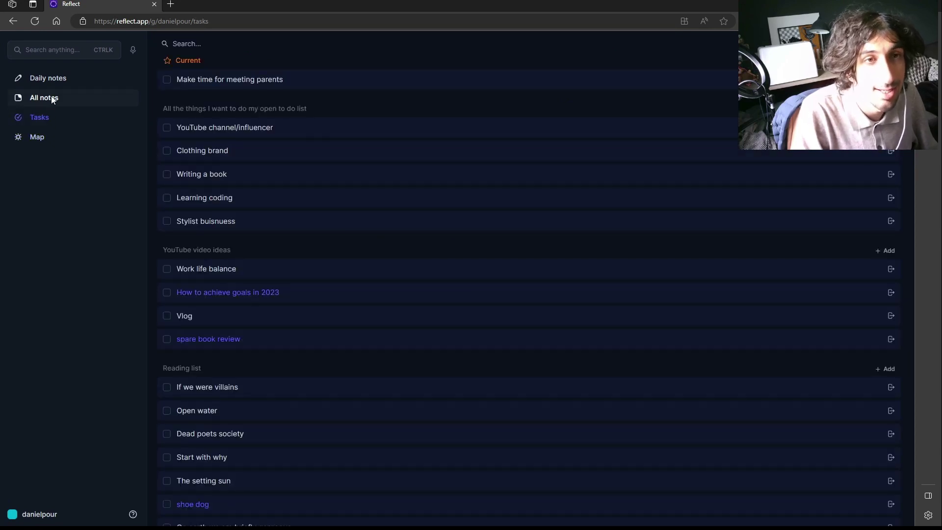
left_click(52, 98)
left_click(52, 80)
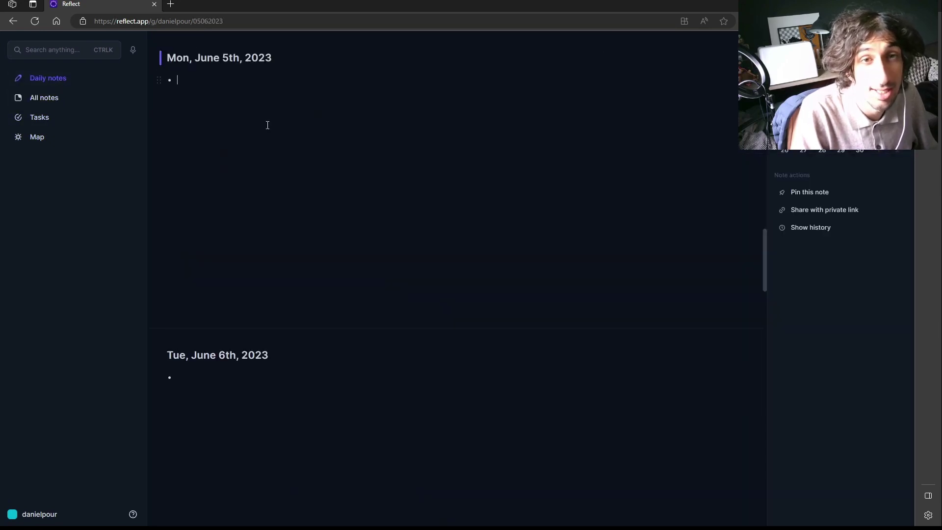
left_click(40, 142)
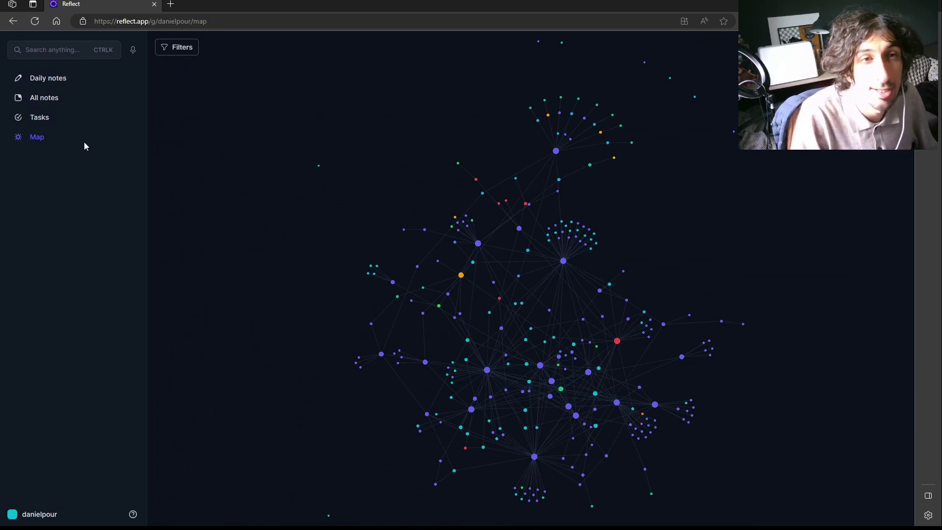
left_click(51, 81)
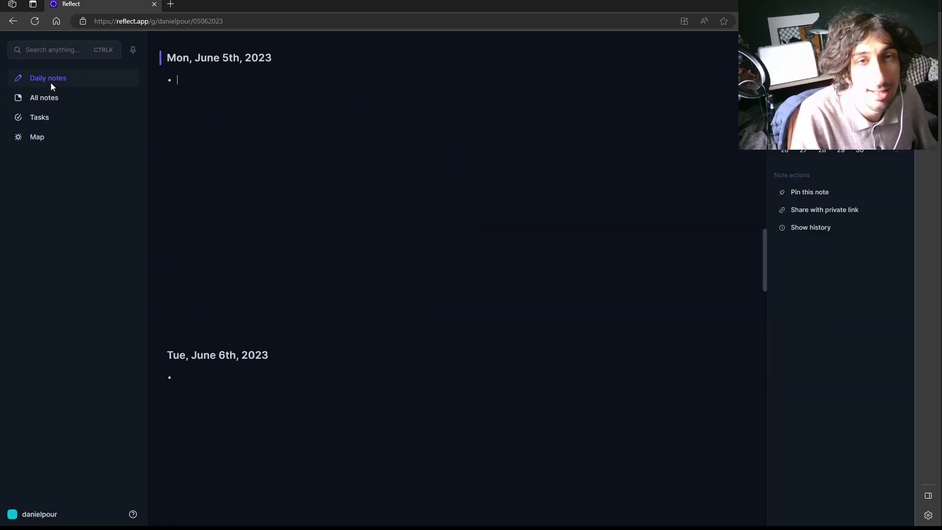
Bring up the AI palette via the / menu on the empty June 5th bullet
left_click(219, 83)
type("/")
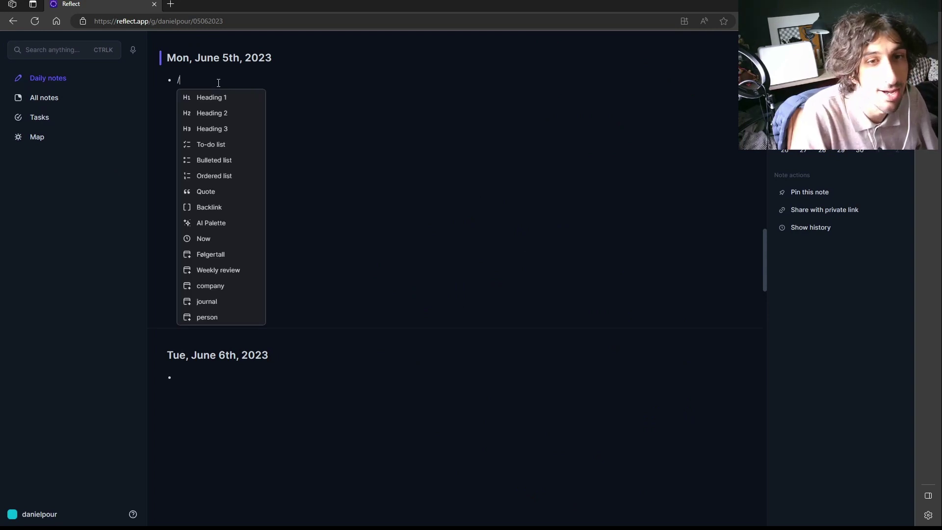
left_click(230, 223)
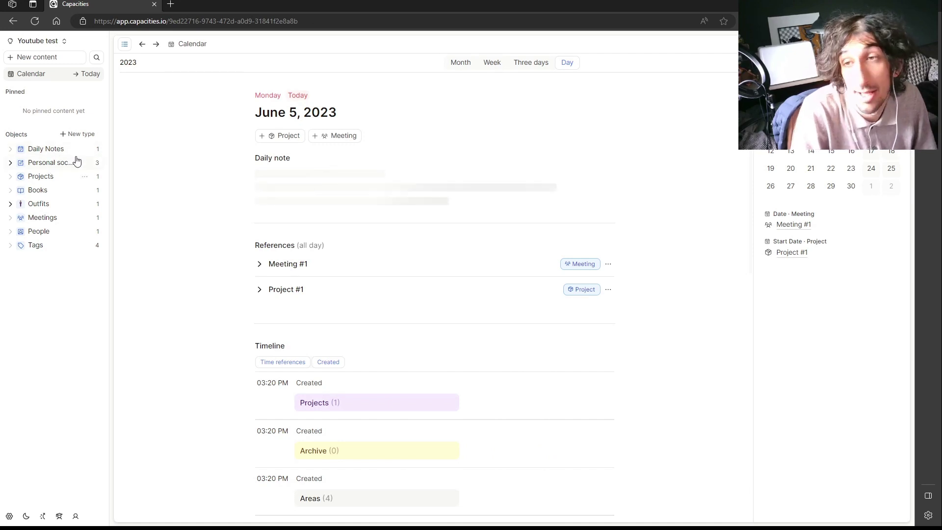
Browse Capacities' Personal social medias and Daily Notes collections and the tags overview
left_click(64, 167)
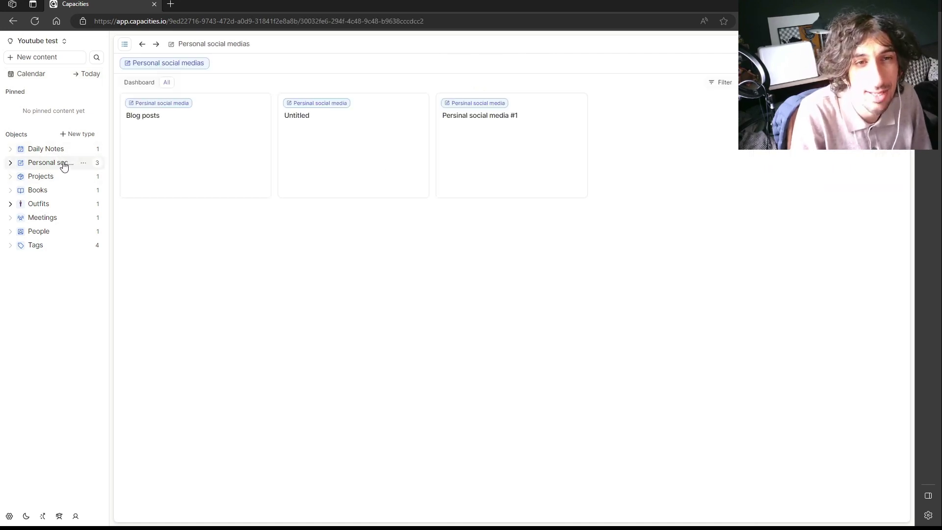
left_click(48, 151)
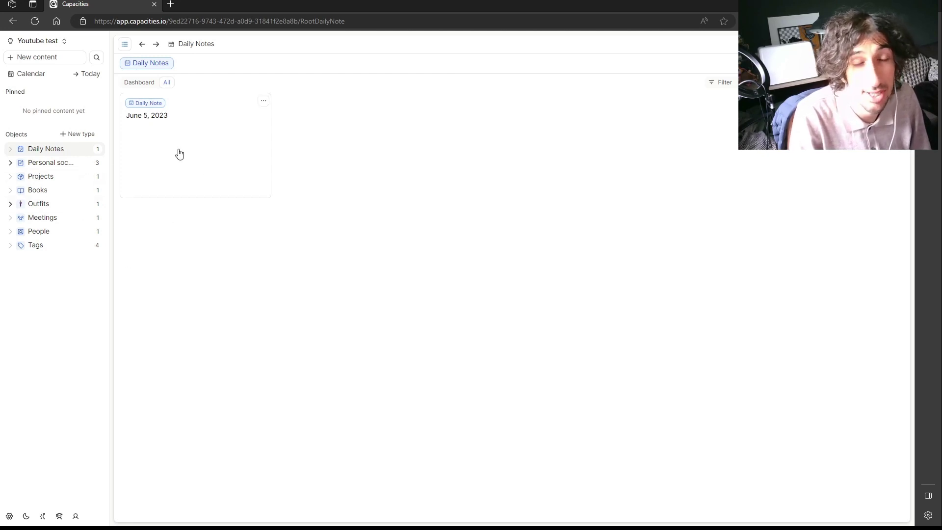
left_click(34, 250)
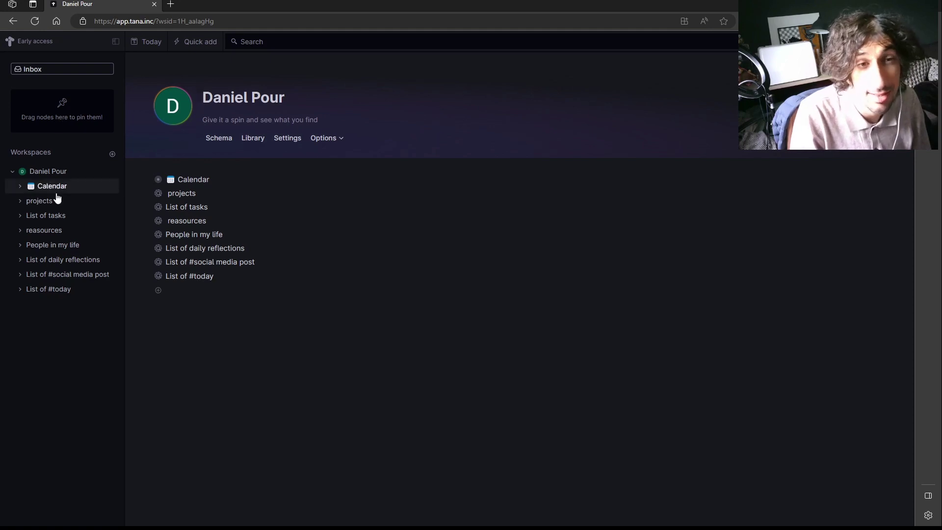
Open Configure for the #social media post tag from its list page, after glancing at daily reflections
left_click(71, 274)
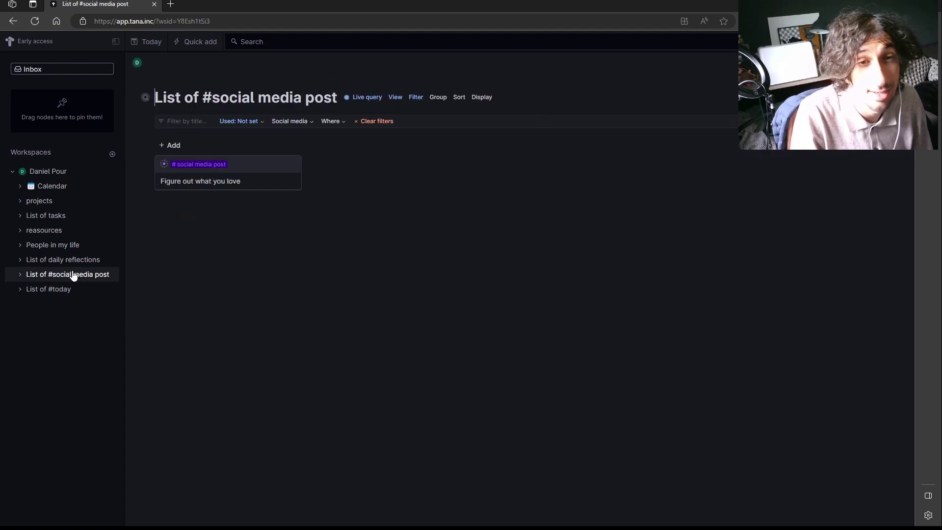
left_click(73, 263)
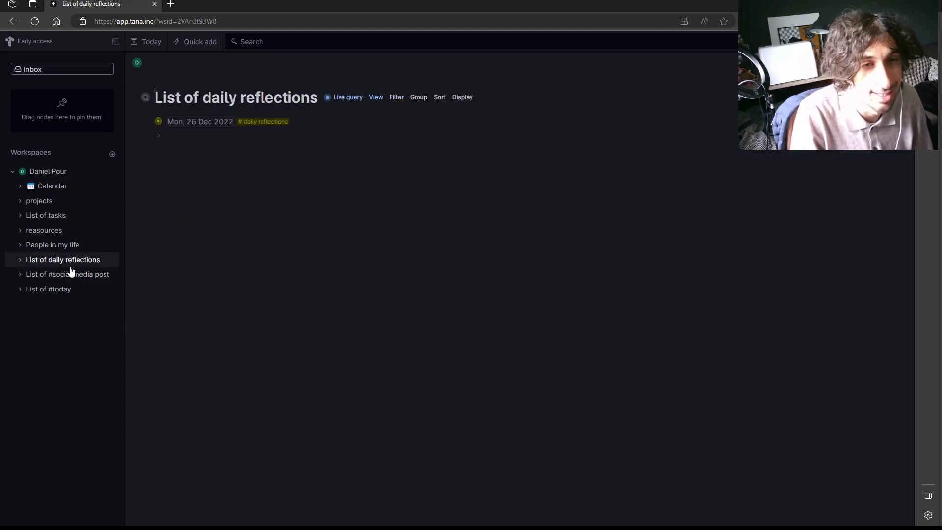
left_click(73, 276)
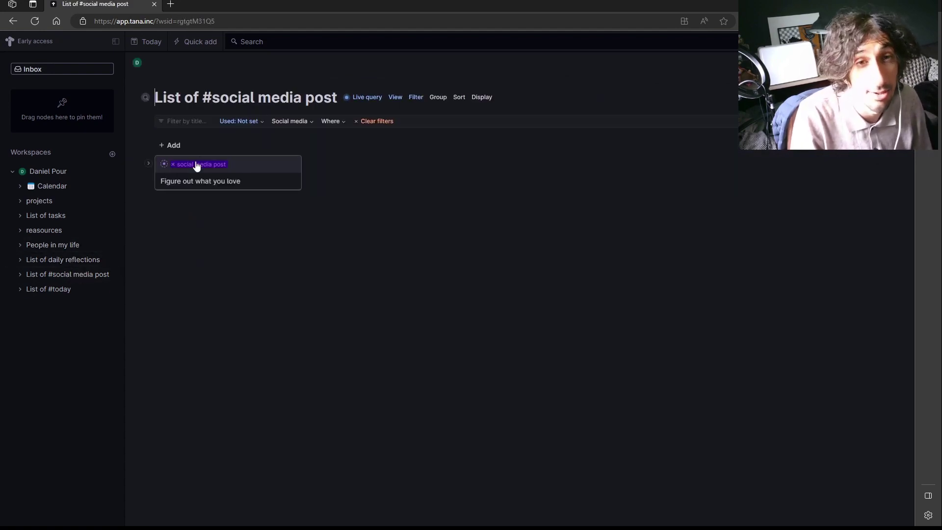
left_click(199, 166)
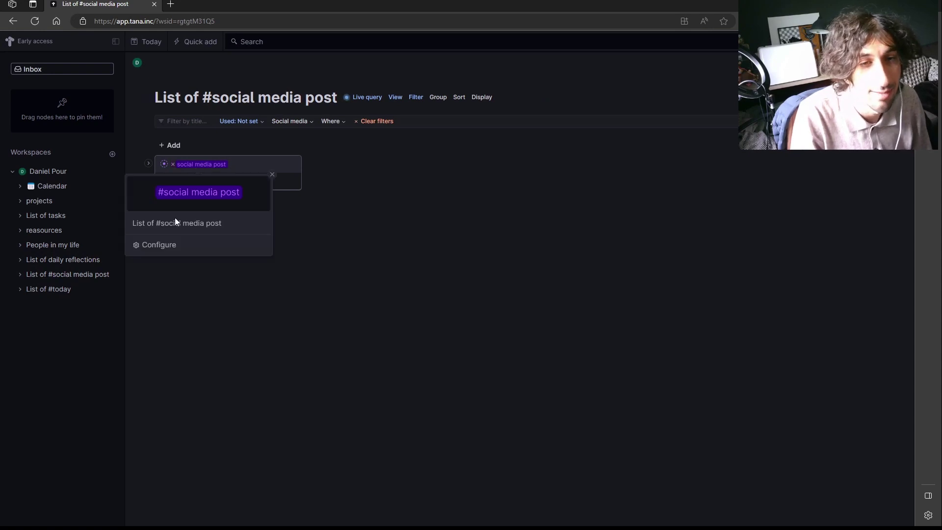
left_click(179, 245)
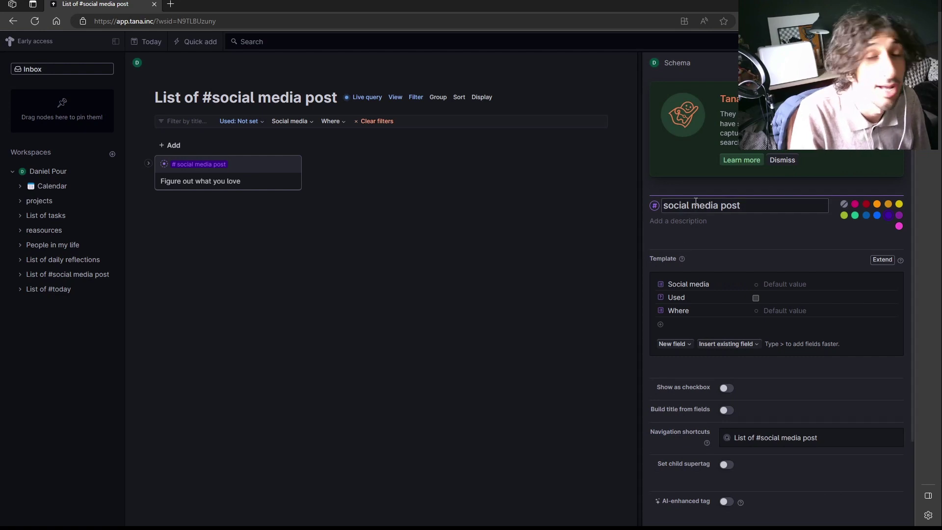
Dismiss the schema tip card and open Tana's Today page for Mon, 5 Jun
left_click(782, 162)
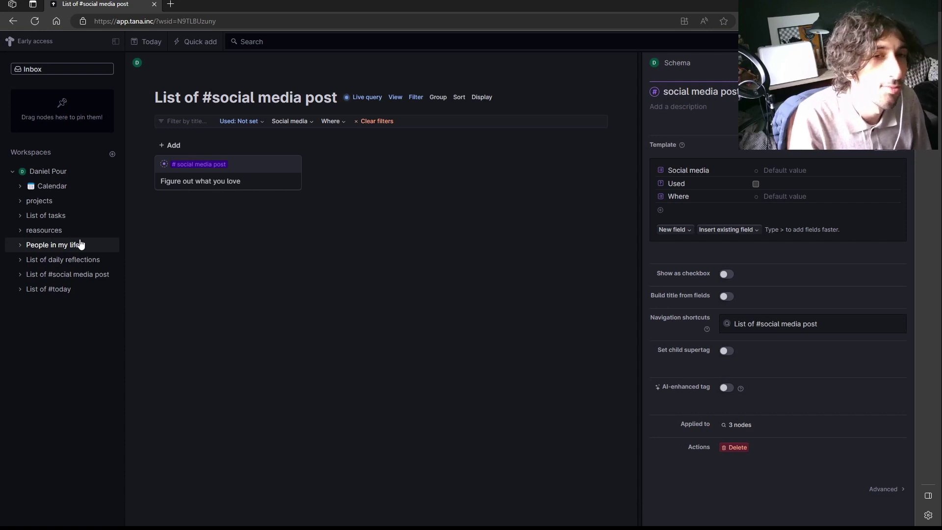
left_click(49, 171)
left_click(53, 187)
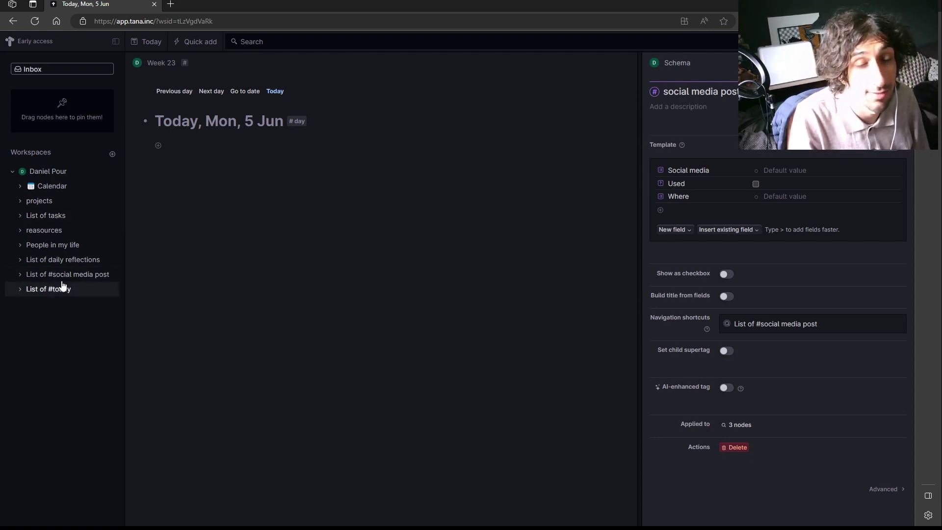
View Tana's List of tasks board, People in my life table and List of daily reflections
left_click(45, 215)
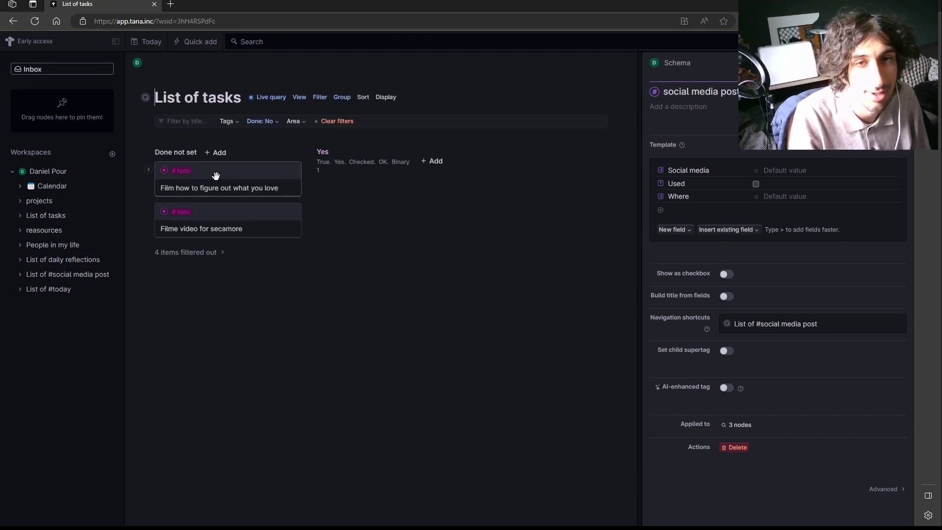
left_click(62, 246)
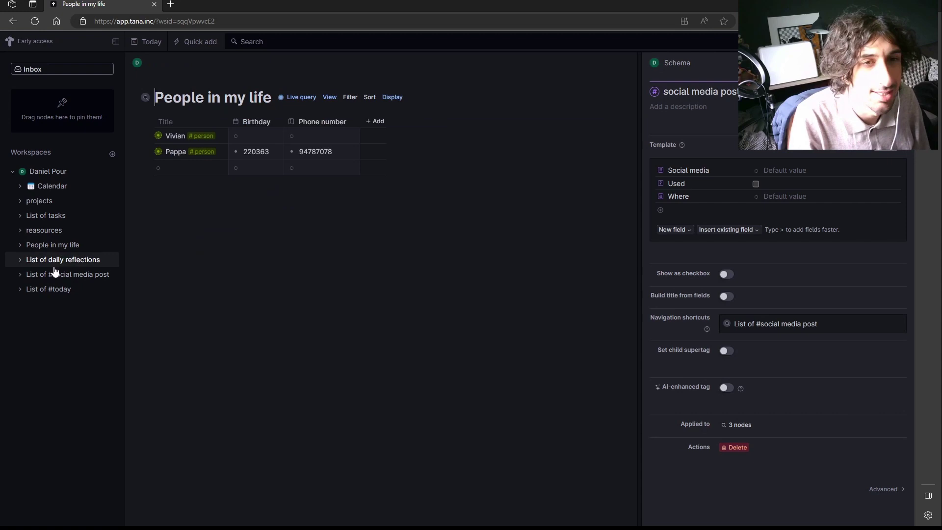
left_click(67, 261)
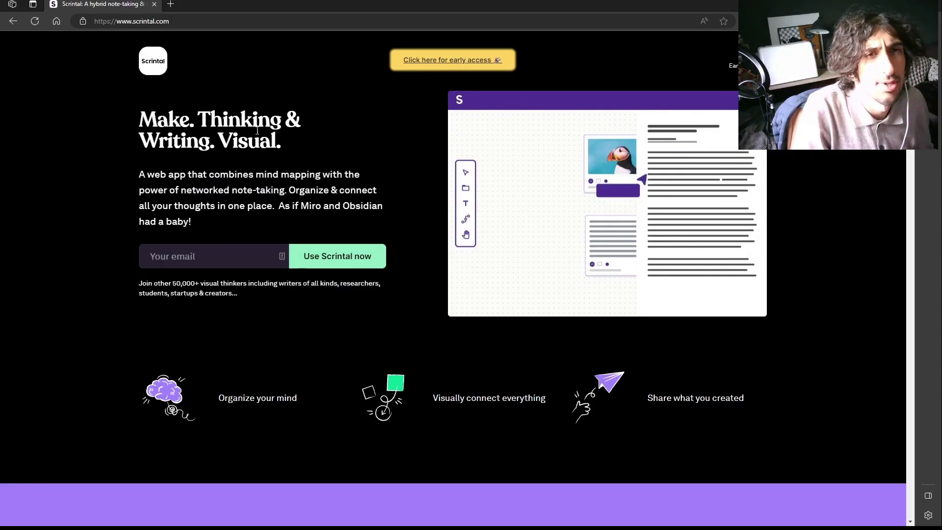
Review Scrintal's pricing plans, highlighting the $239 Lifetime Pro price, then launch the empty My Desk
scroll(284, 155, "down", 10)
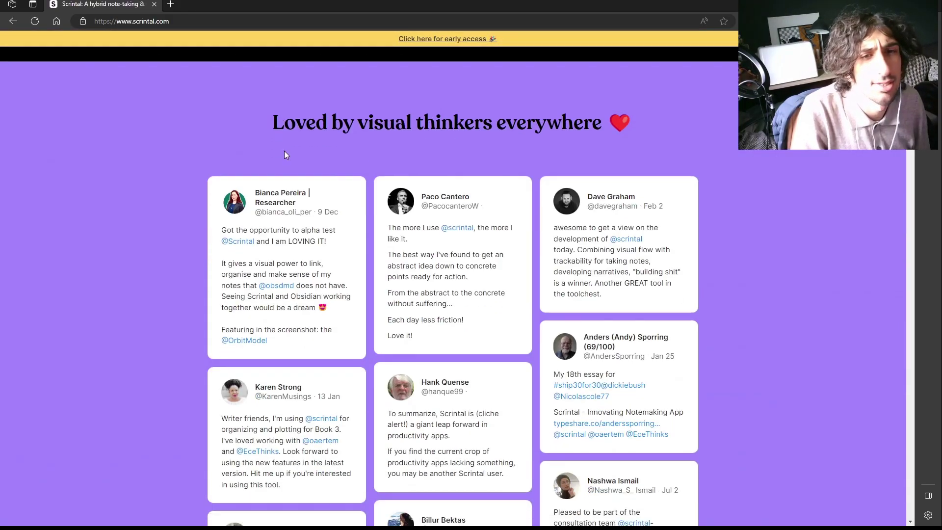
scroll(285, 155, "down", 20)
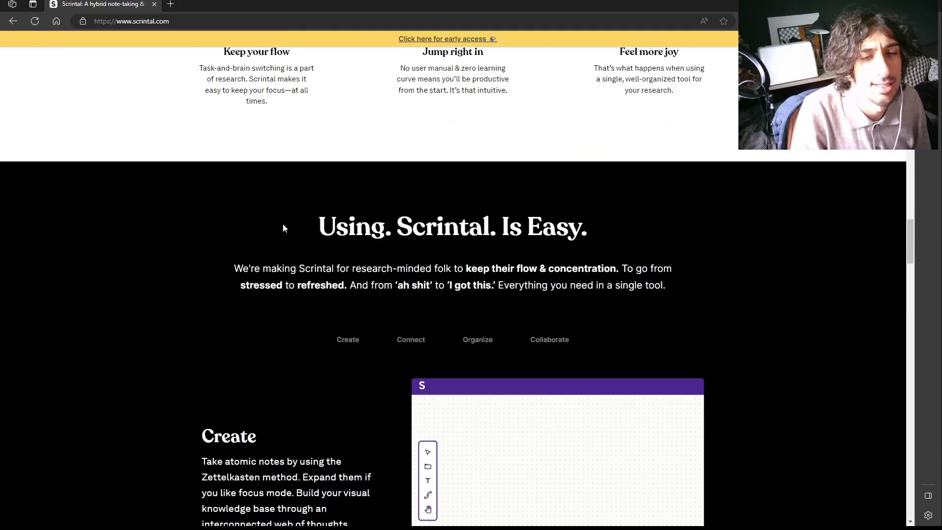
scroll(283, 226, "down", 20)
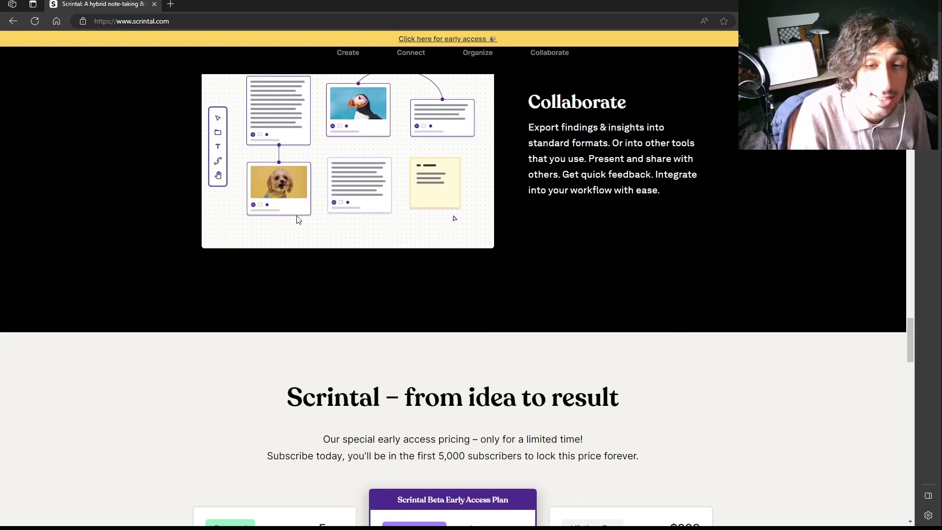
scroll(297, 219, "down", 8)
scroll(309, 211, "up", 3)
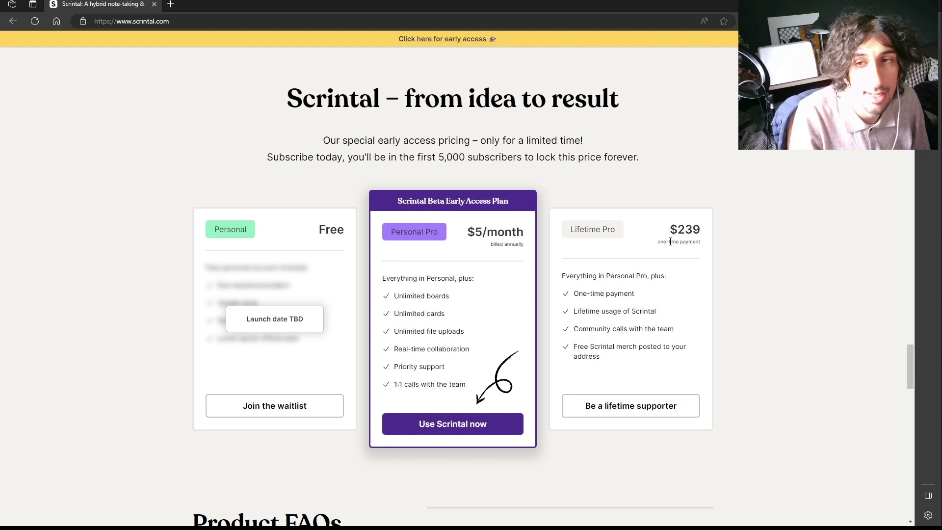
double_click(675, 232)
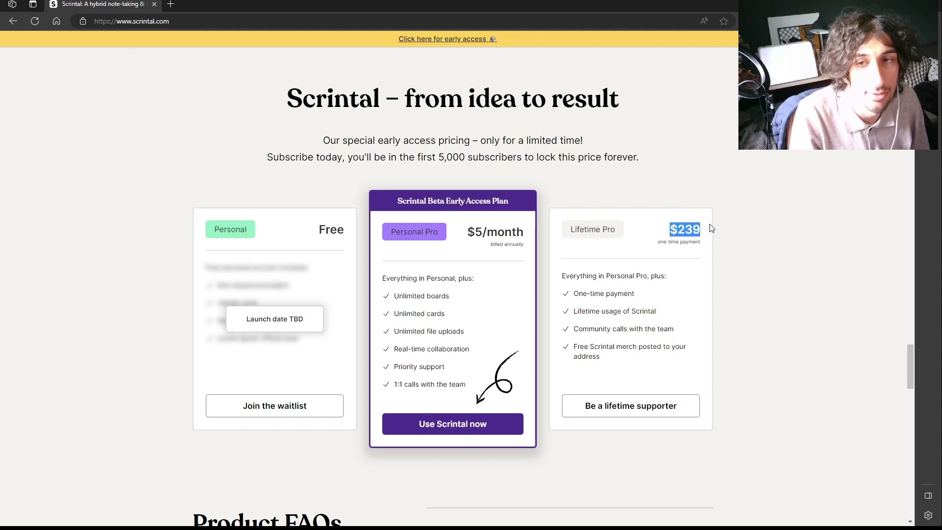
left_click(669, 268)
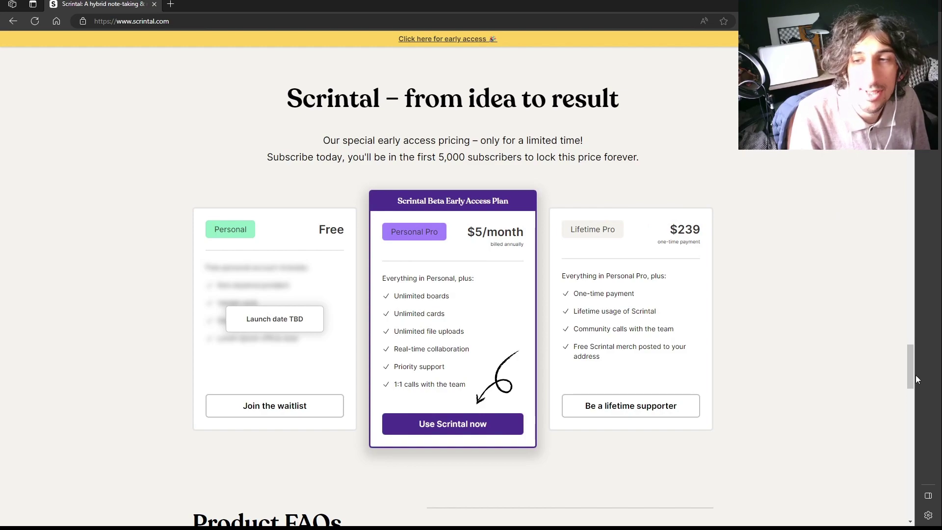
left_click_drag(910, 373, 897, 30)
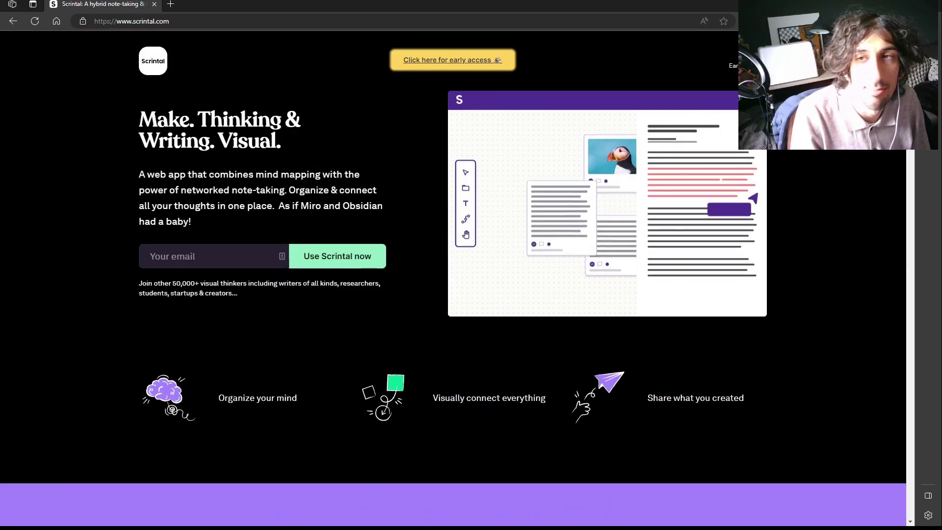
left_click(834, 65)
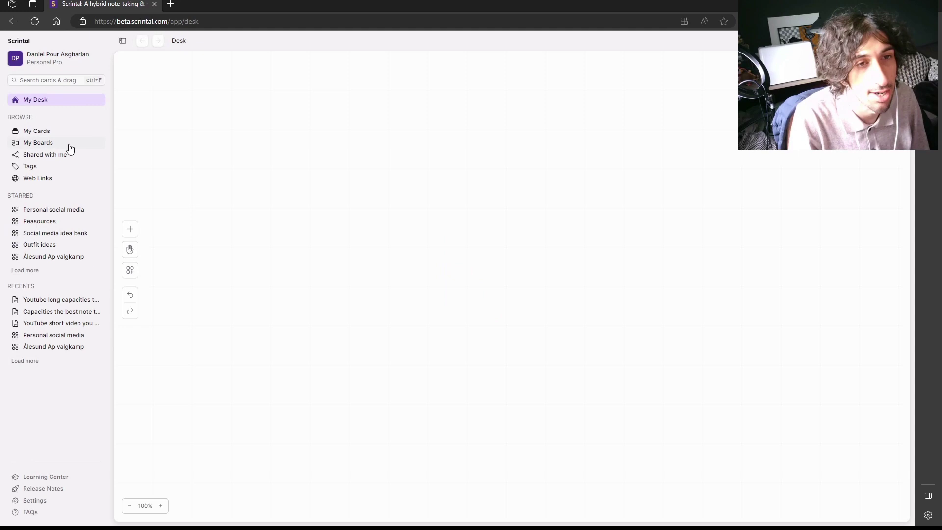
Open the Personal social media board and close the card side panel to reveal all linked cards
left_click(59, 209)
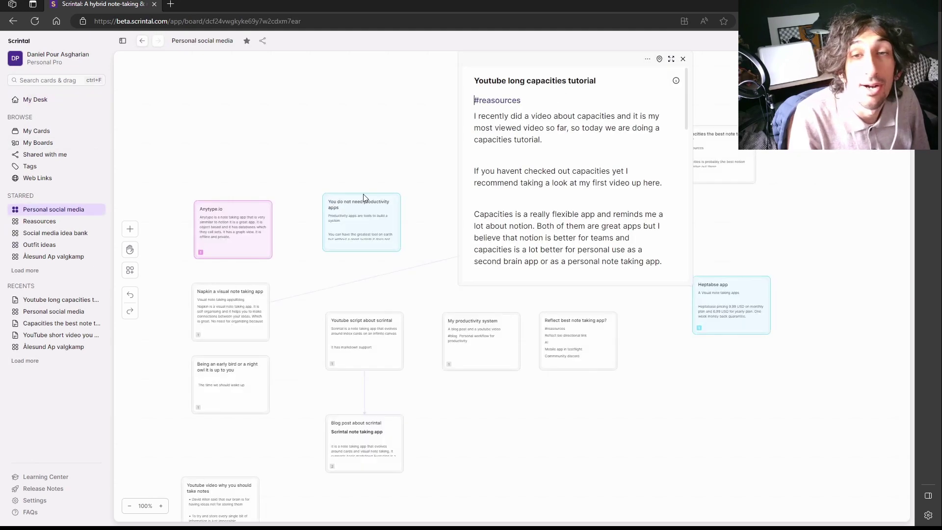
left_click(682, 59)
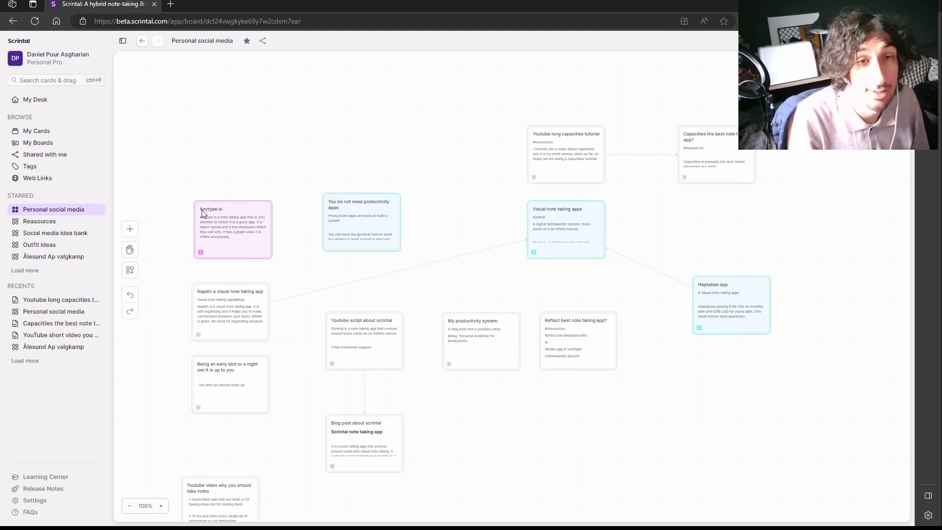
scroll(378, 301, "down", 1)
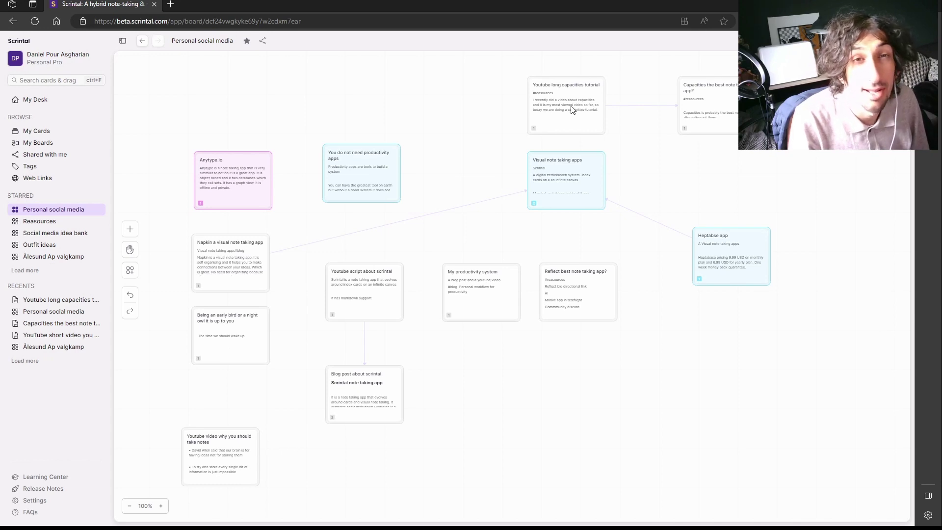
Search cards for 'soc' and preview the Personal workflow for productivity card
left_click(52, 81)
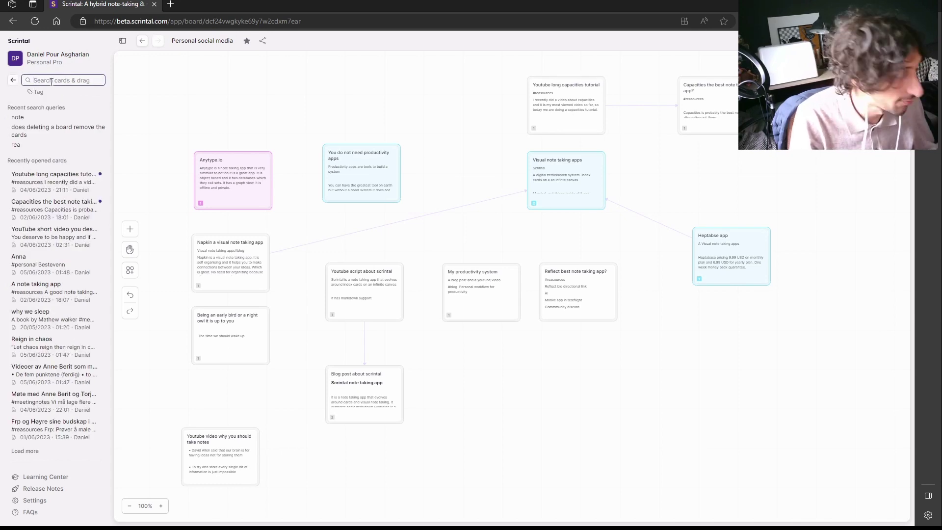
type("soci")
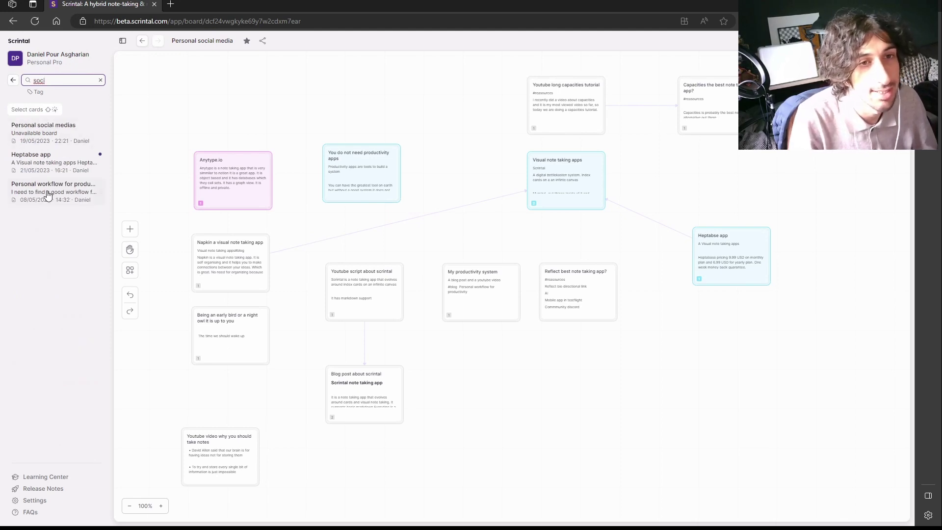
left_click(43, 193)
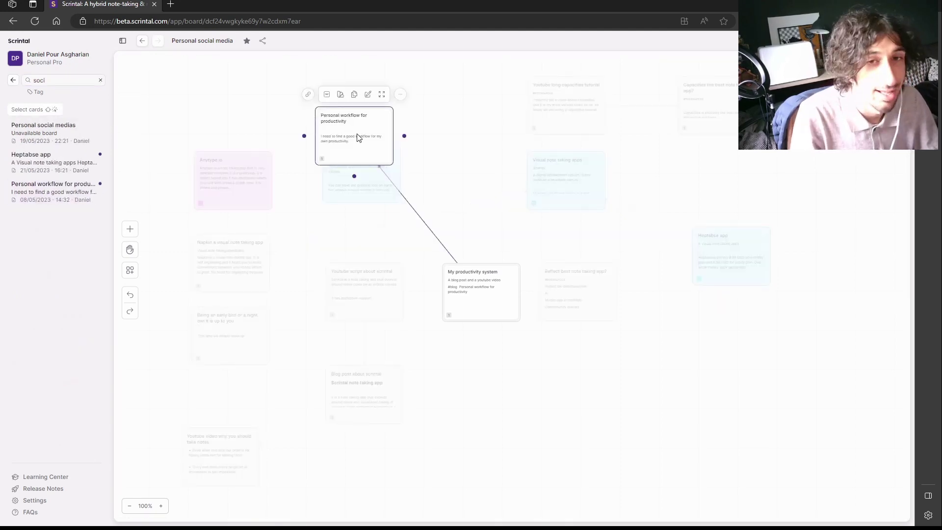
left_click(395, 105)
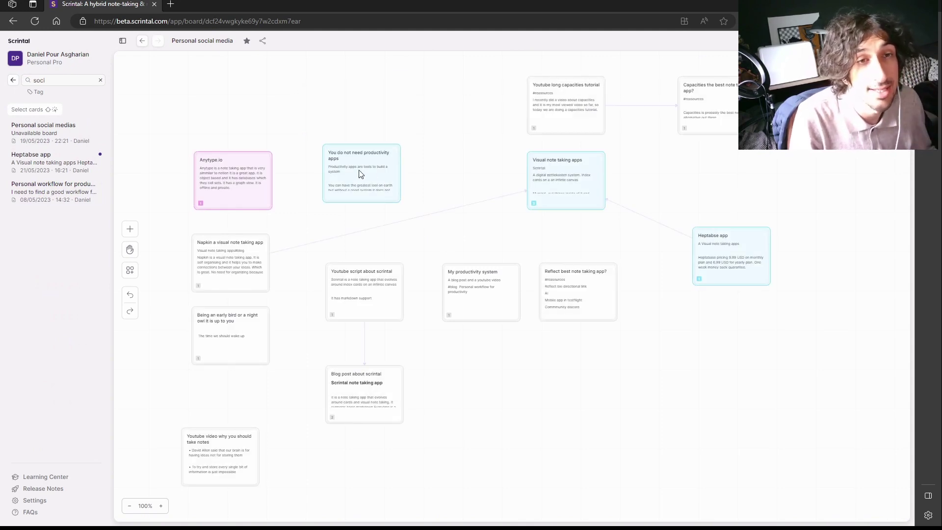
Clear the search and show the Tags page with each tag's card count
left_click(100, 80)
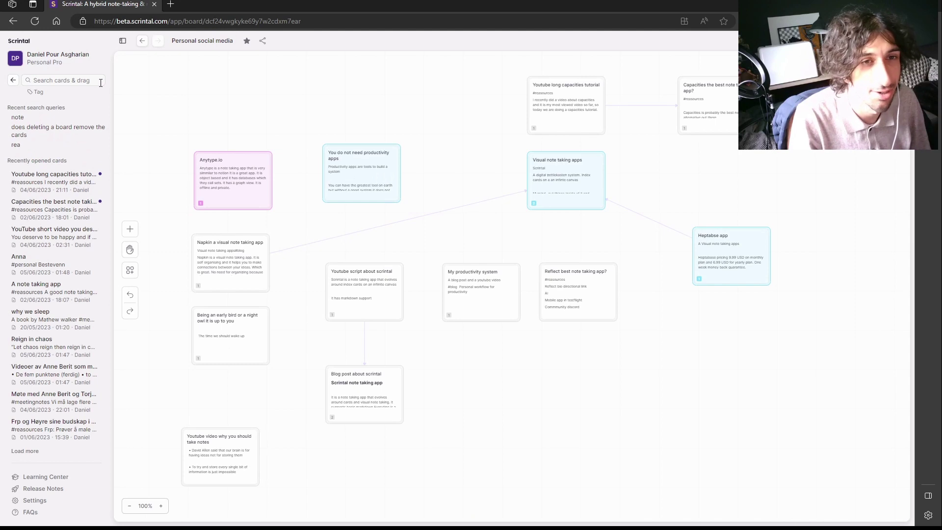
left_click(11, 80)
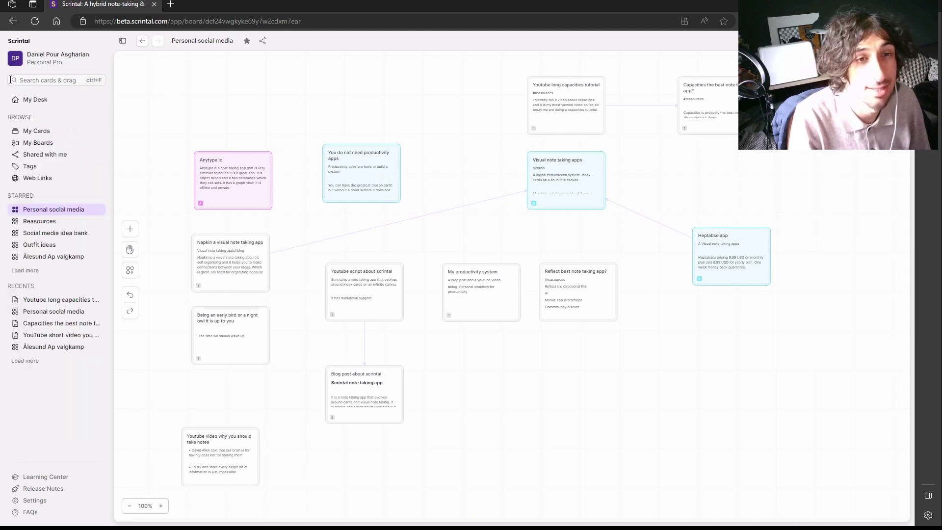
left_click(53, 168)
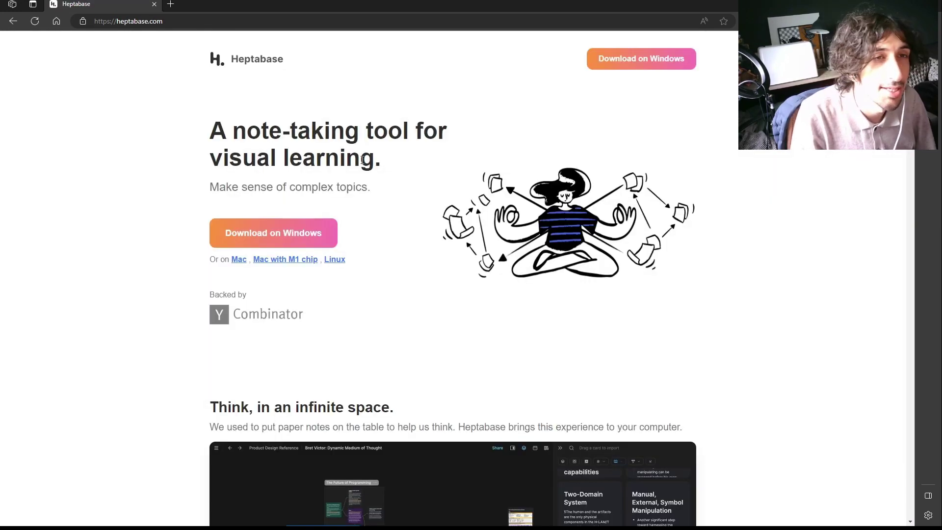
scroll(380, 191, "down", 6)
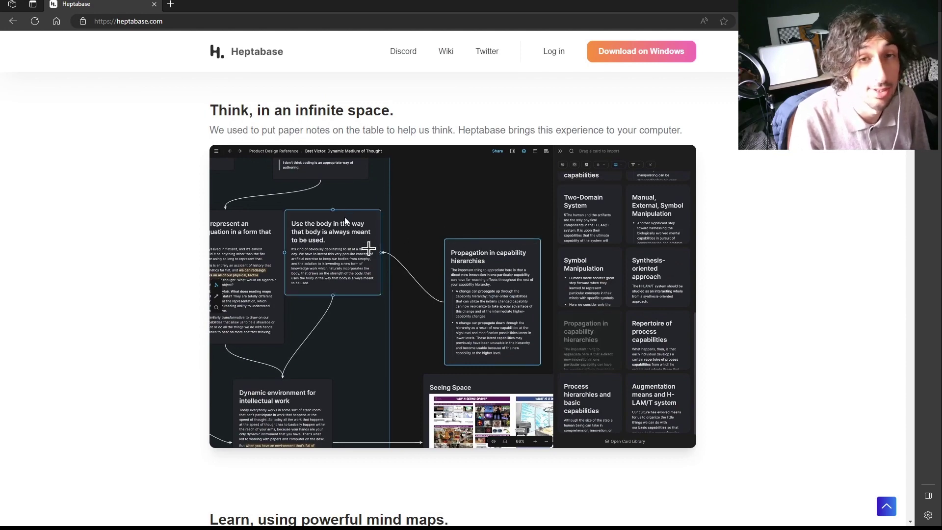
scroll(358, 202, "down", 3)
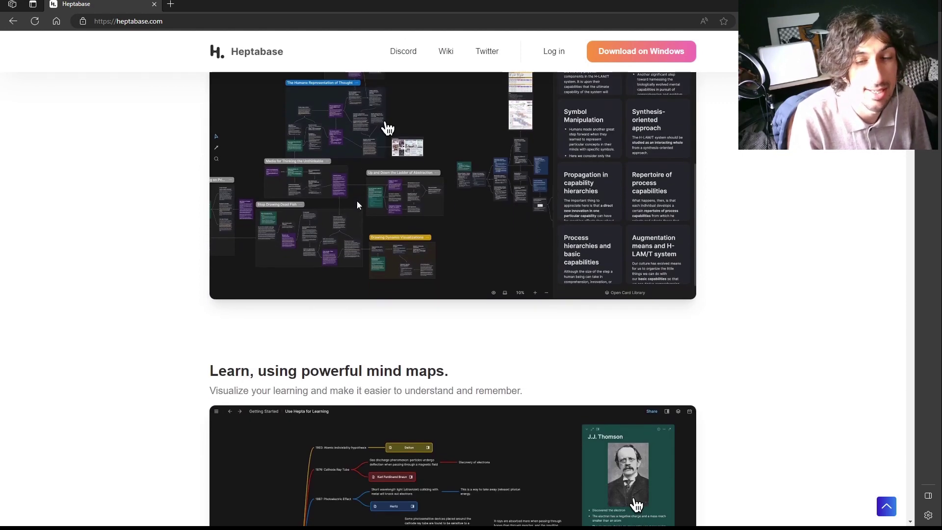
scroll(357, 201, "down", 4)
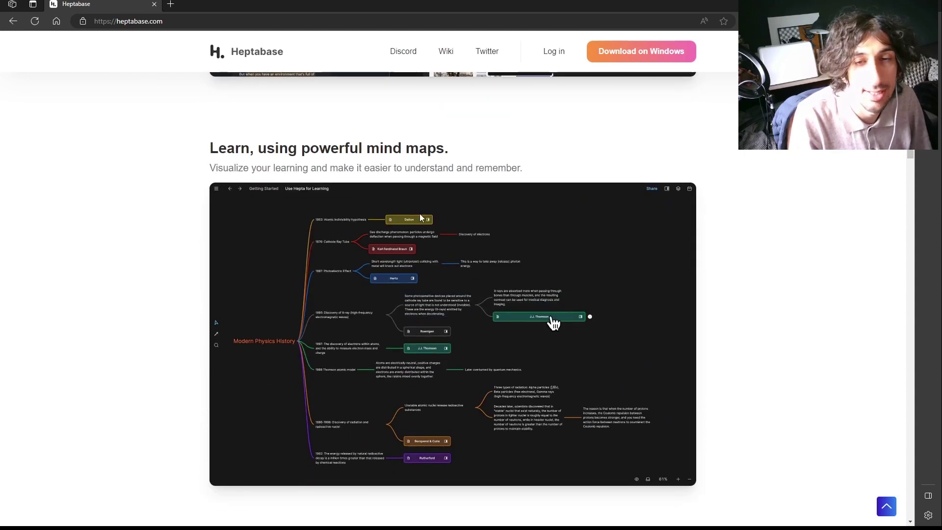
scroll(366, 256, "up", 2)
scroll(358, 295, "up", 5)
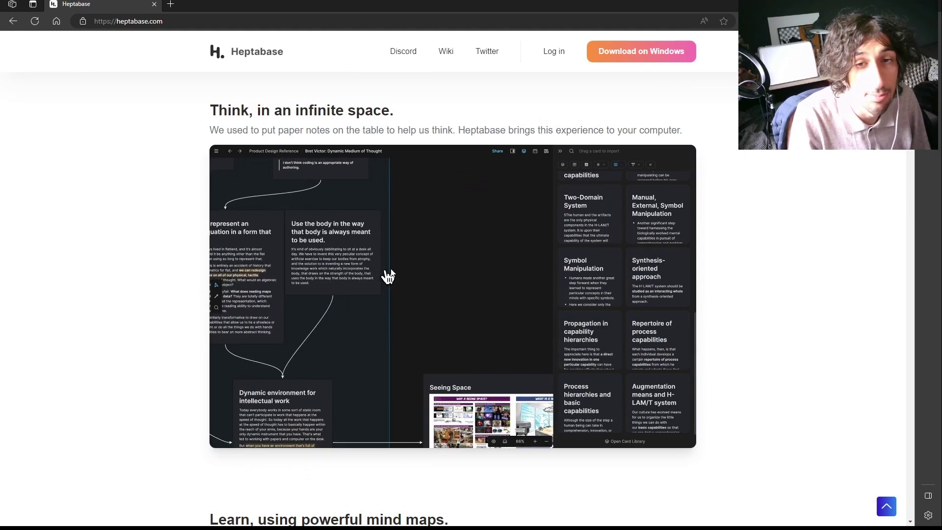
scroll(380, 252, "down", 15)
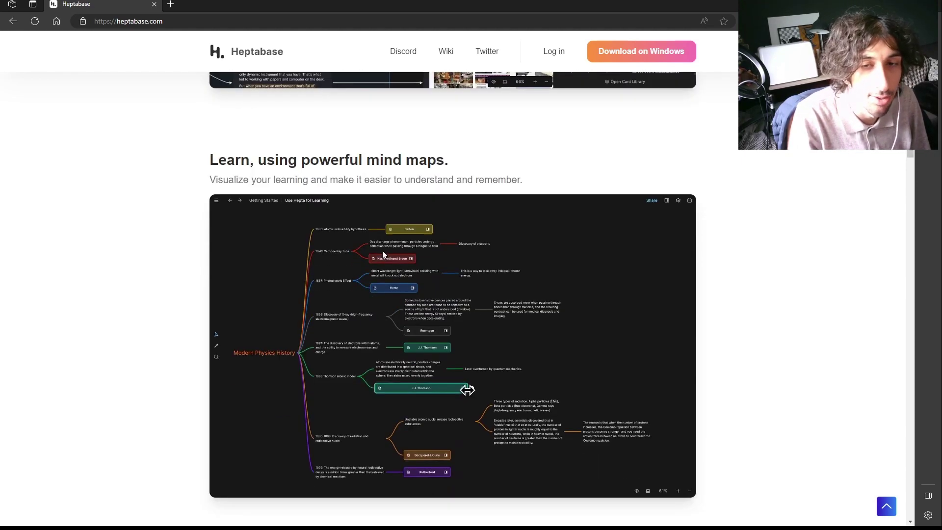
scroll(382, 250, "down", 1)
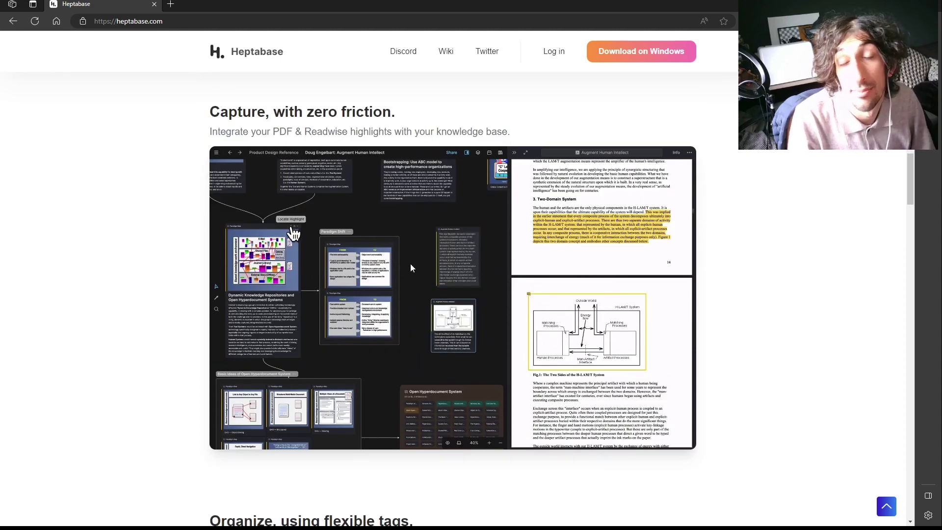
scroll(407, 270, "down", 4)
scroll(400, 276, "down", 4)
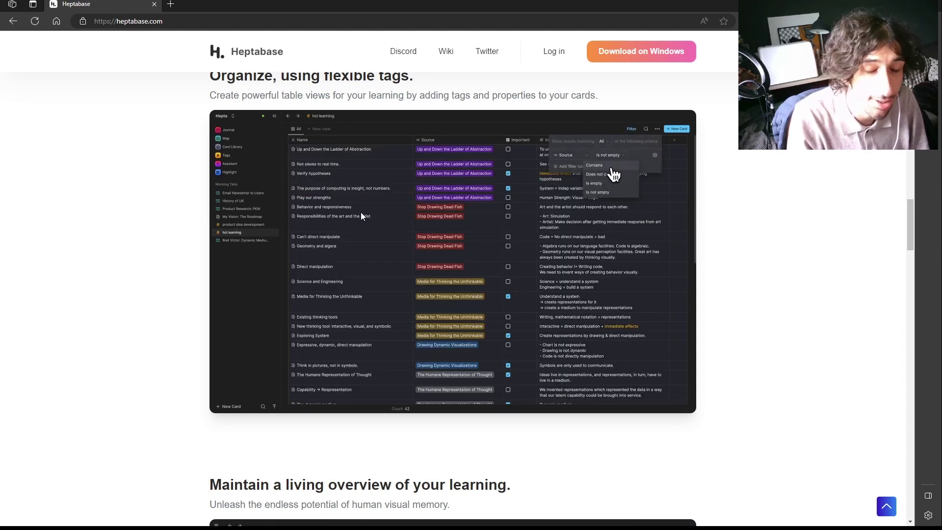
Scroll Heptabase's homepage down to the $9.99 Monthly and $6.99 Yearly early-bird plans
scroll(390, 211, "down", 7)
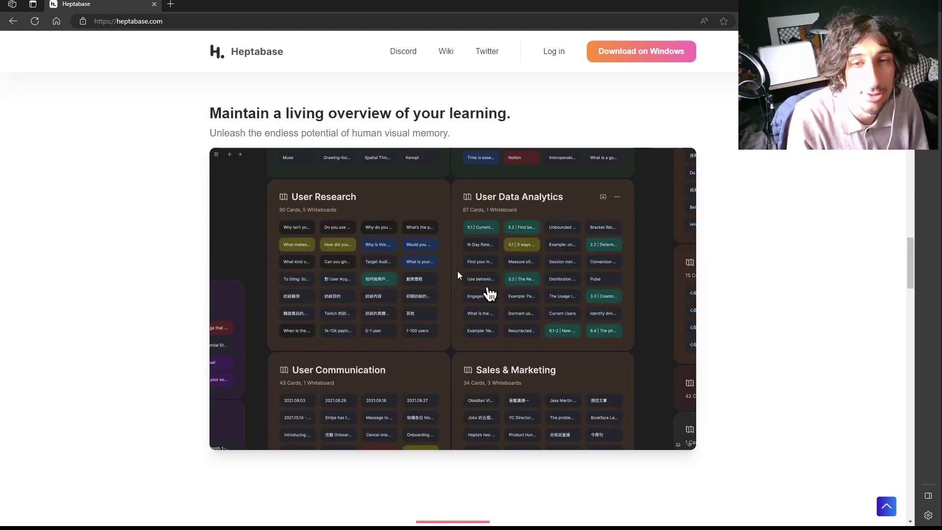
scroll(413, 252, "down", 9)
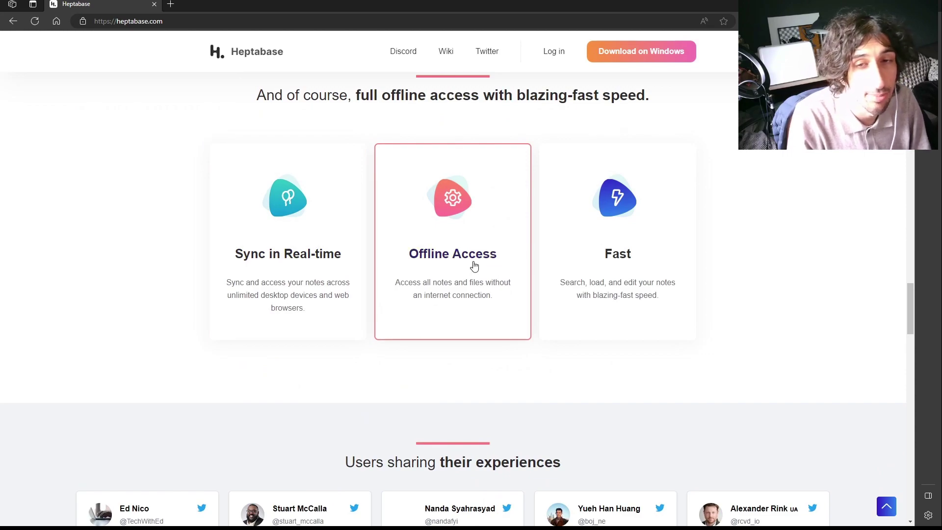
scroll(590, 268, "down", 20)
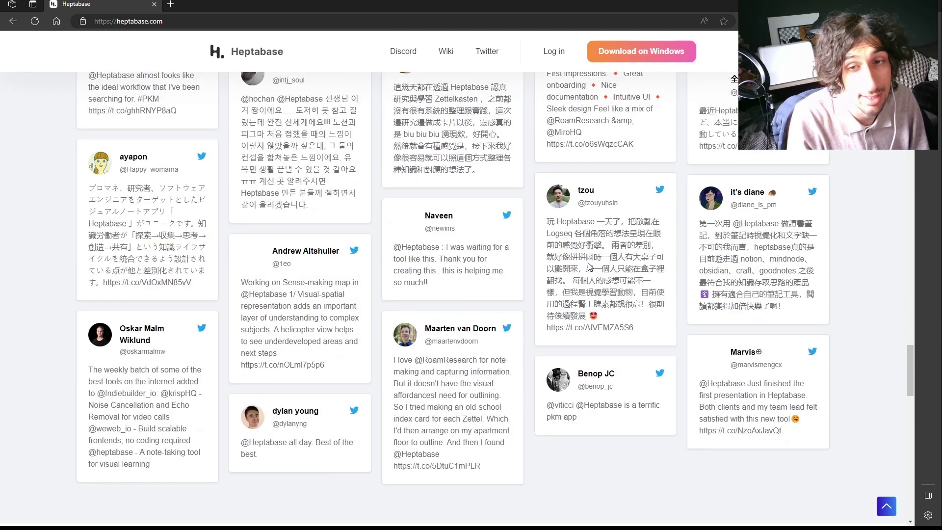
scroll(565, 261, "down", 6)
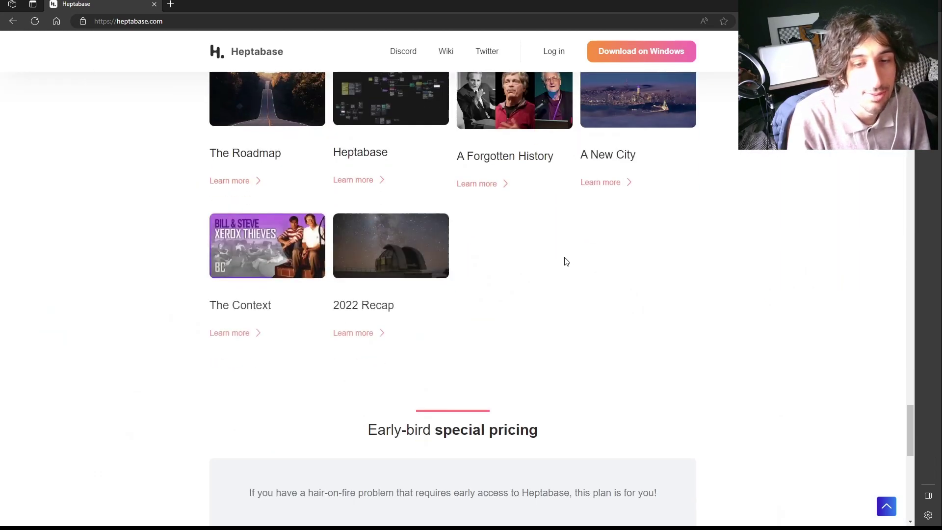
scroll(332, 350, "down", 1)
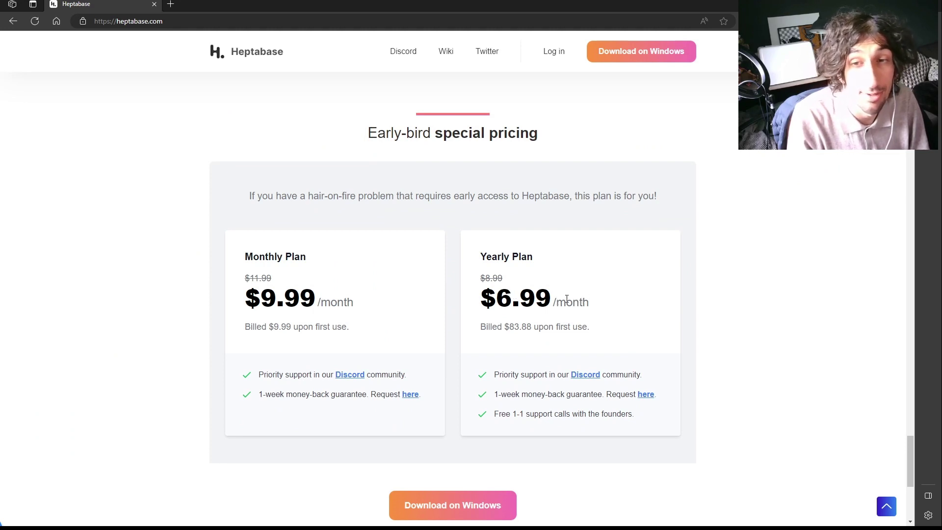
scroll(555, 305, "down", 1)
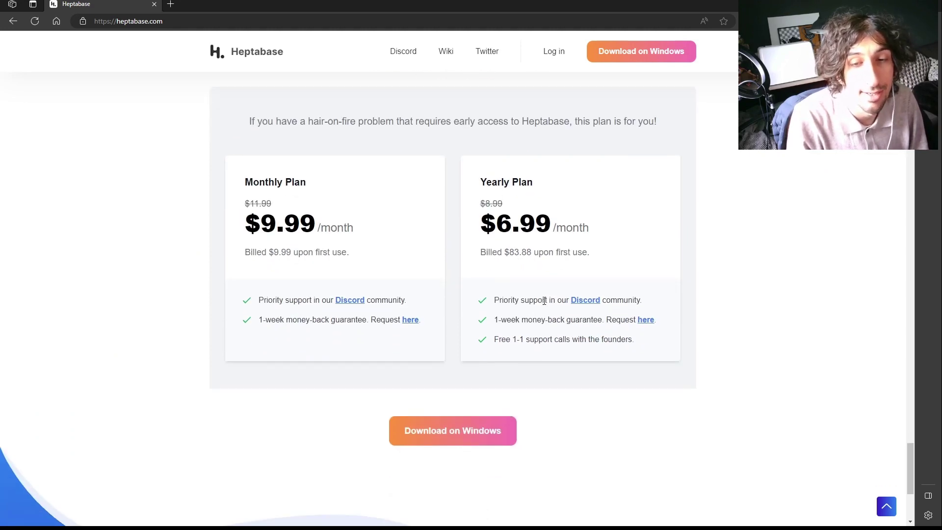
scroll(451, 309, "up", 1)
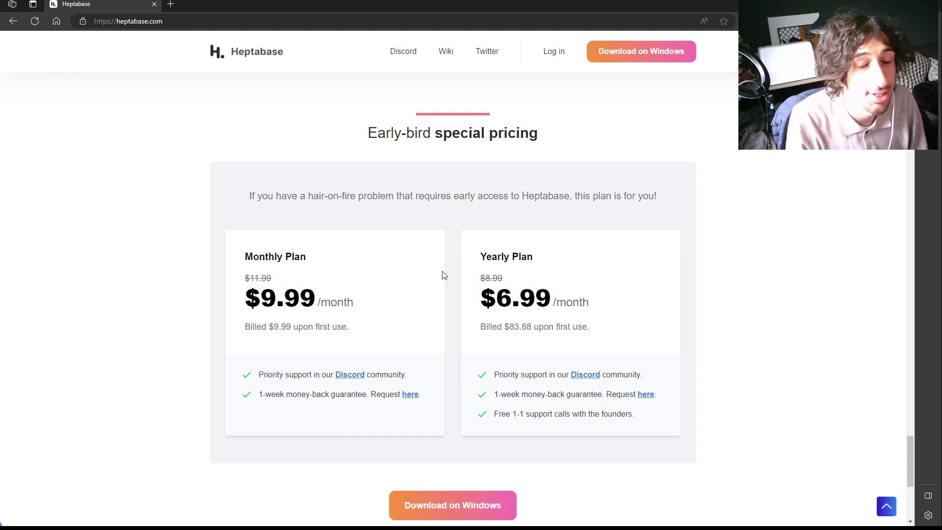
scroll(417, 275, "up", 2)
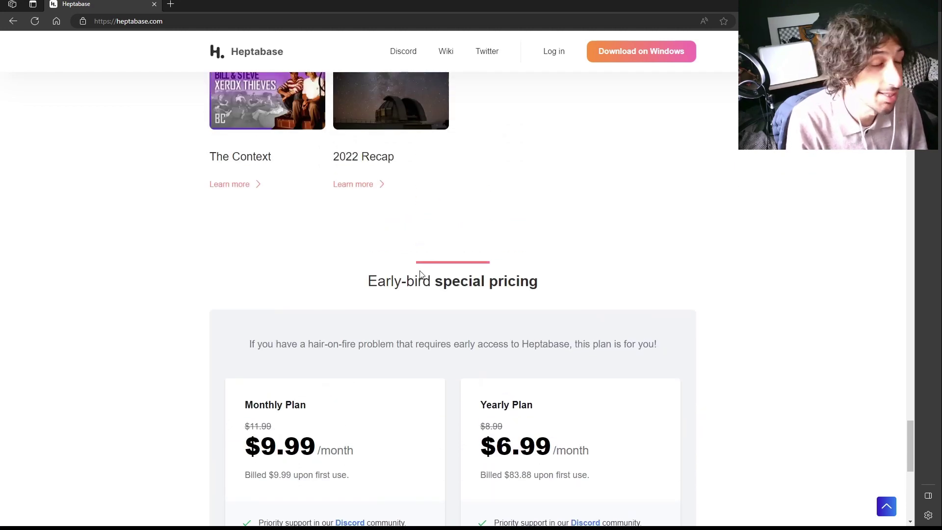
scroll(421, 277, "up", 10)
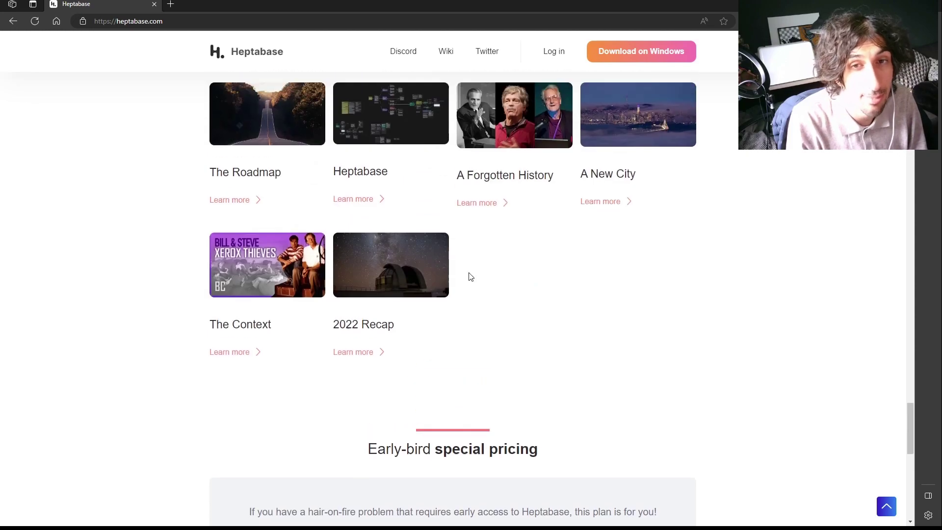
scroll(416, 277, "up", 15)
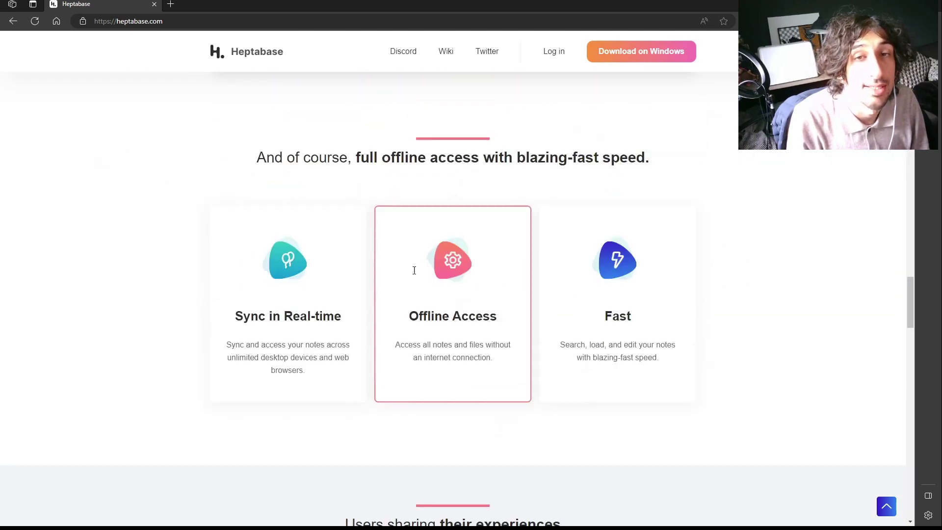